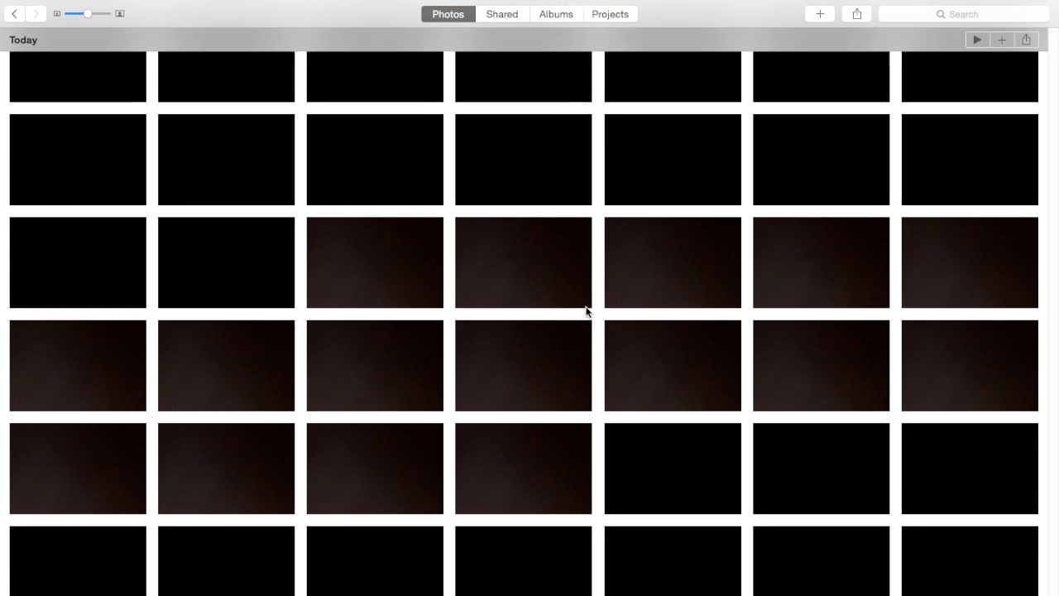
Select the four photos in the last row and delete them from the library
{"action": "scroll", "coordinate": [586, 310], "scroll_direction": "up", "scroll_amount": 3}
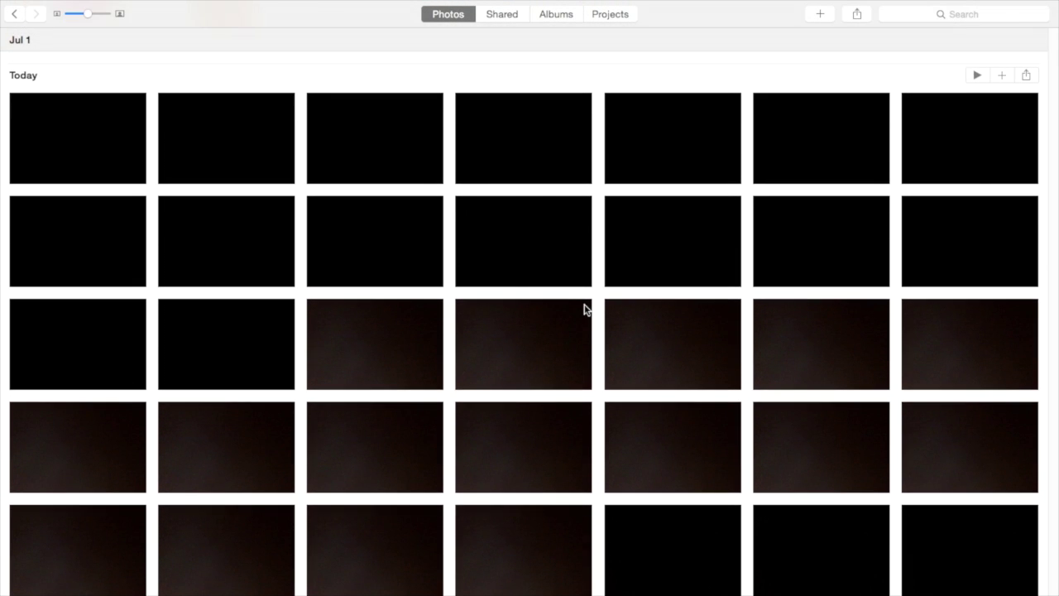
{"action": "scroll", "coordinate": [585, 309], "scroll_direction": "down", "scroll_amount": 5}
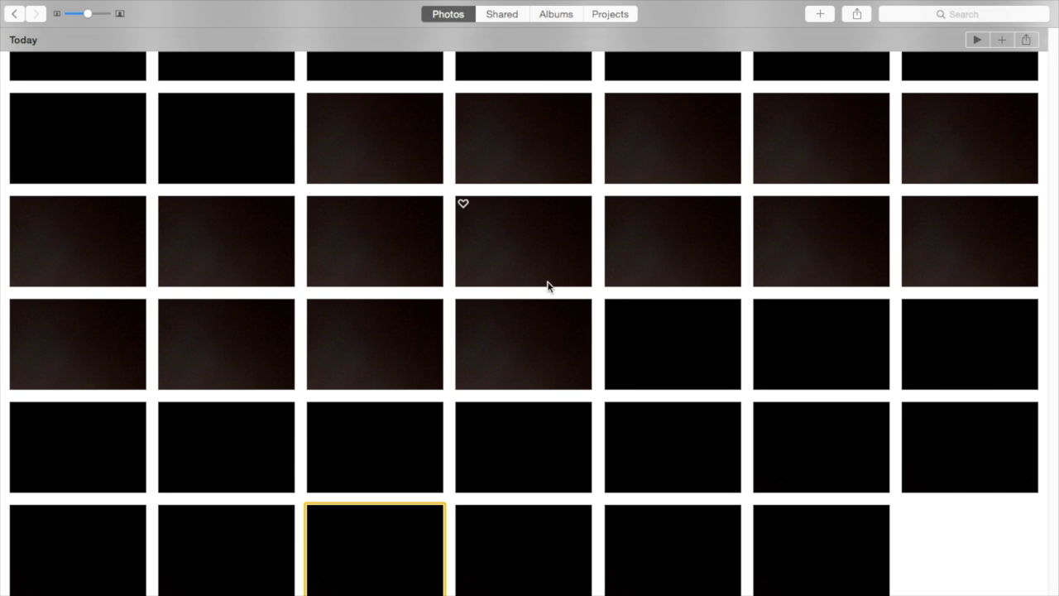
{"action": "left_click_drag", "start_coordinate": [1009, 571], "coordinate": [430, 521]}
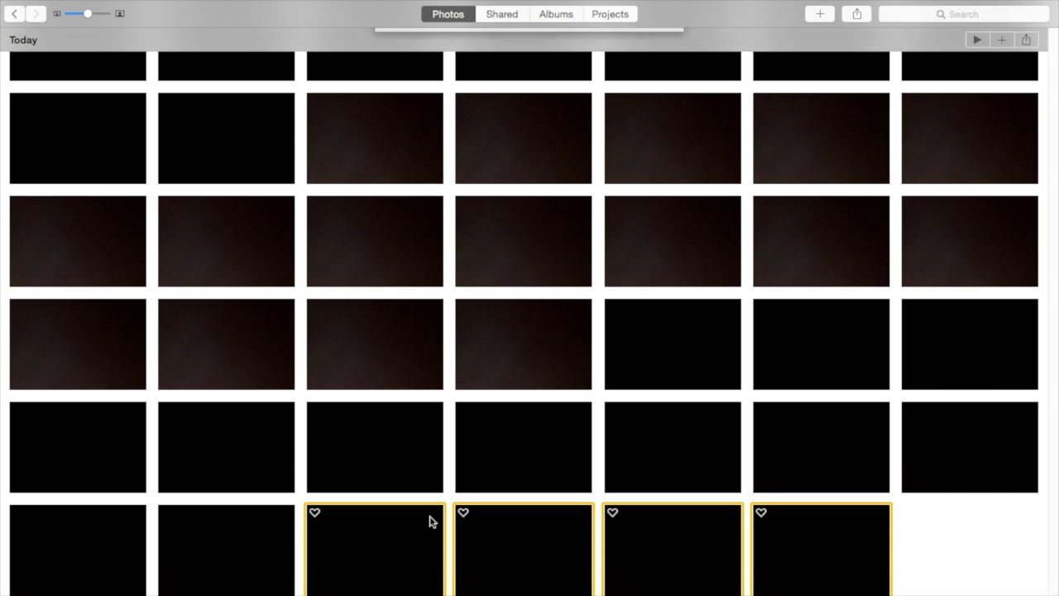
{"action": "key", "text": "BackSpace"}
{"action": "left_click", "coordinate": [645, 106]}
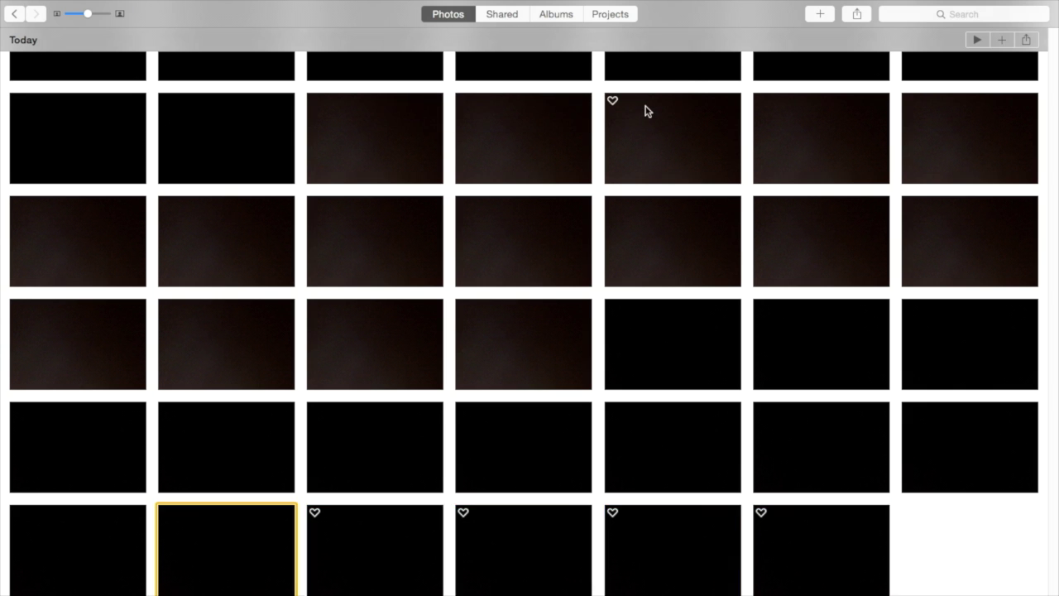
Permanently erase the 4 photos from Recently Deleted and return to the Photos grid
{"action": "mouse_move", "coordinate": [477, 5]}
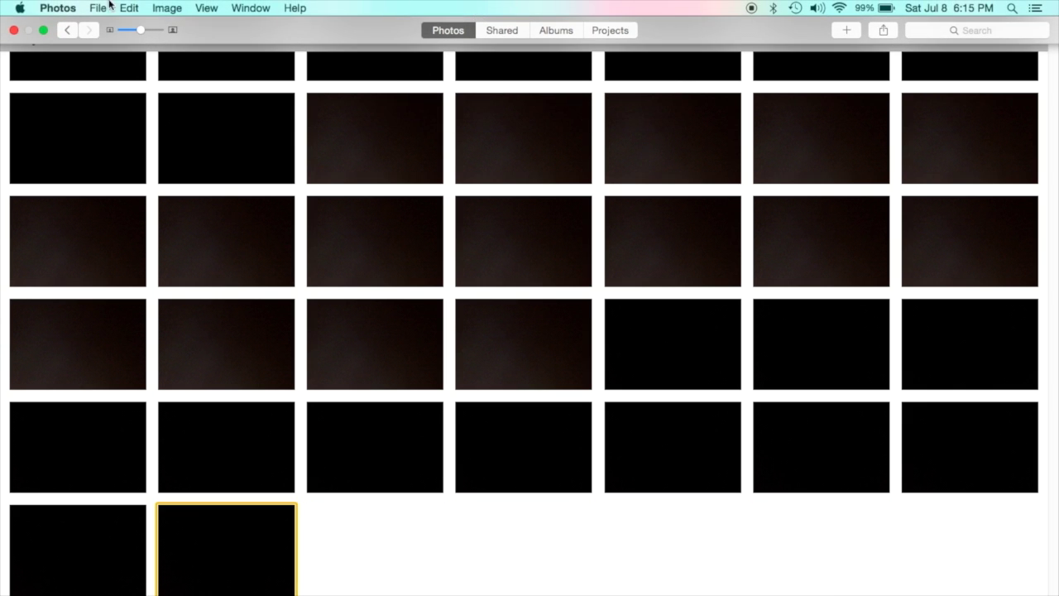
{"action": "left_click", "coordinate": [97, 8]}
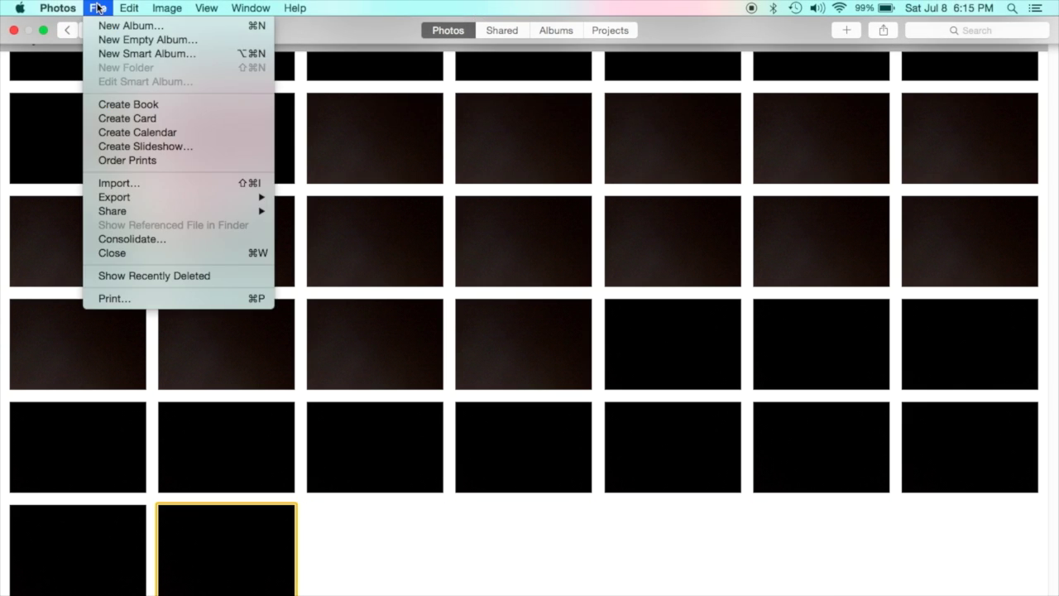
{"action": "left_click", "coordinate": [155, 275]}
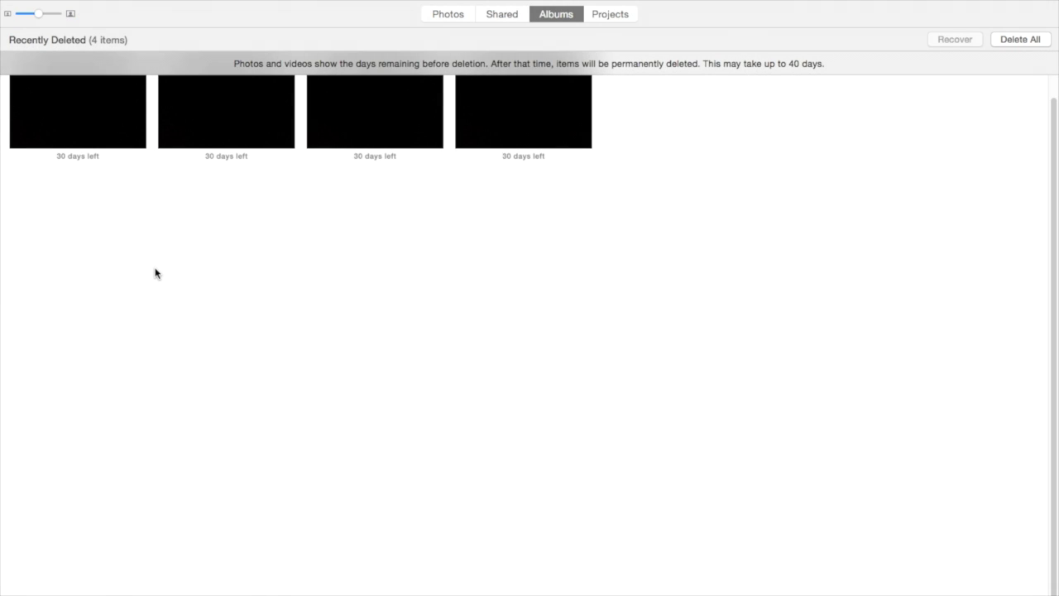
{"action": "left_click", "coordinate": [1024, 38]}
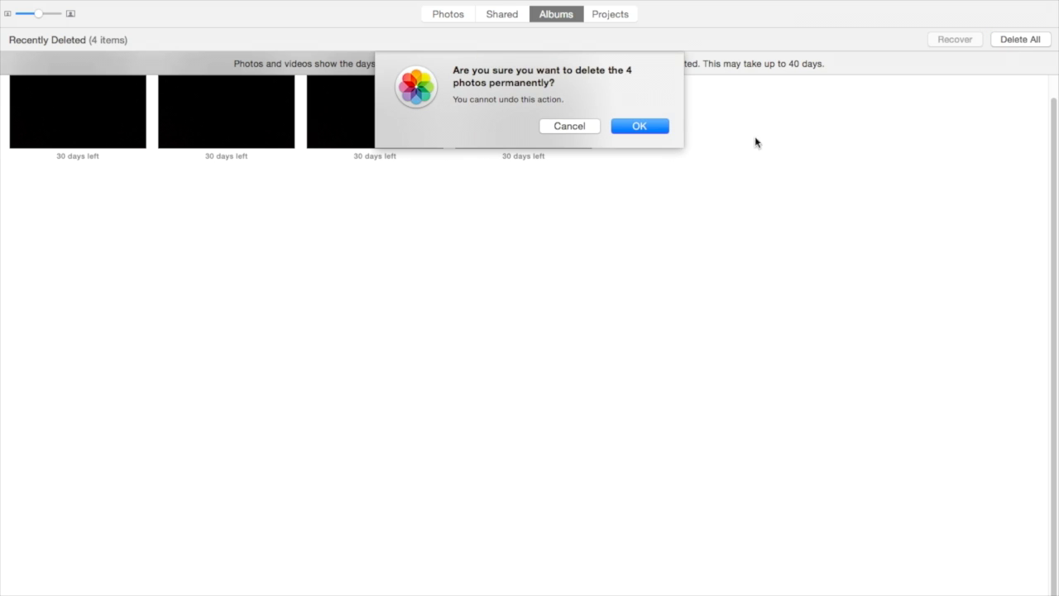
{"action": "left_click", "coordinate": [637, 126]}
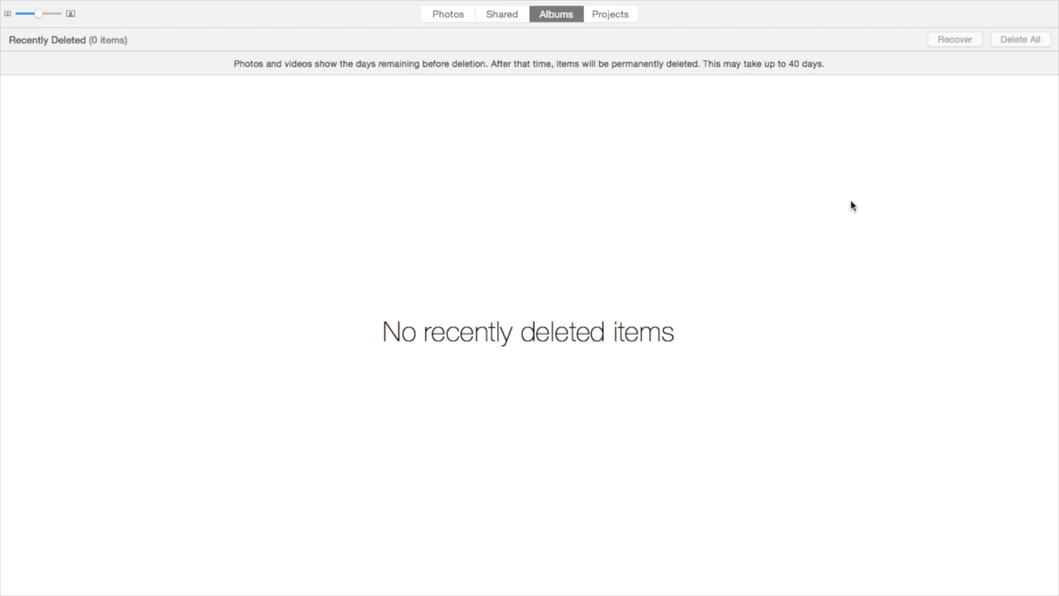
{"action": "left_click", "coordinate": [444, 17]}
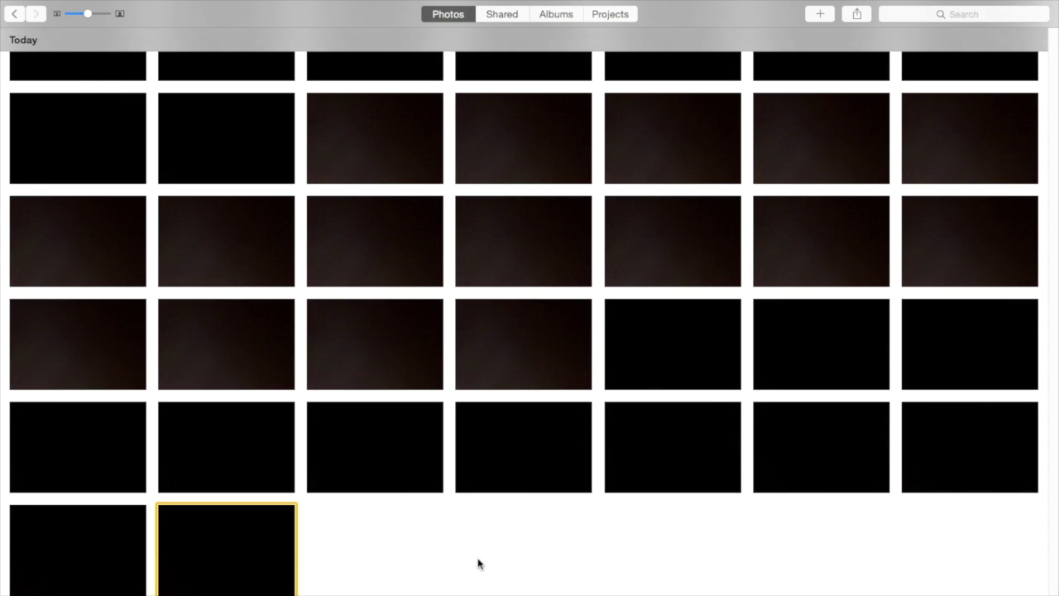
Select the last two photos in the grid and delete them
{"action": "left_click_drag", "start_coordinate": [478, 565], "coordinate": [59, 560]}
{"action": "key", "text": "BackSpace"}
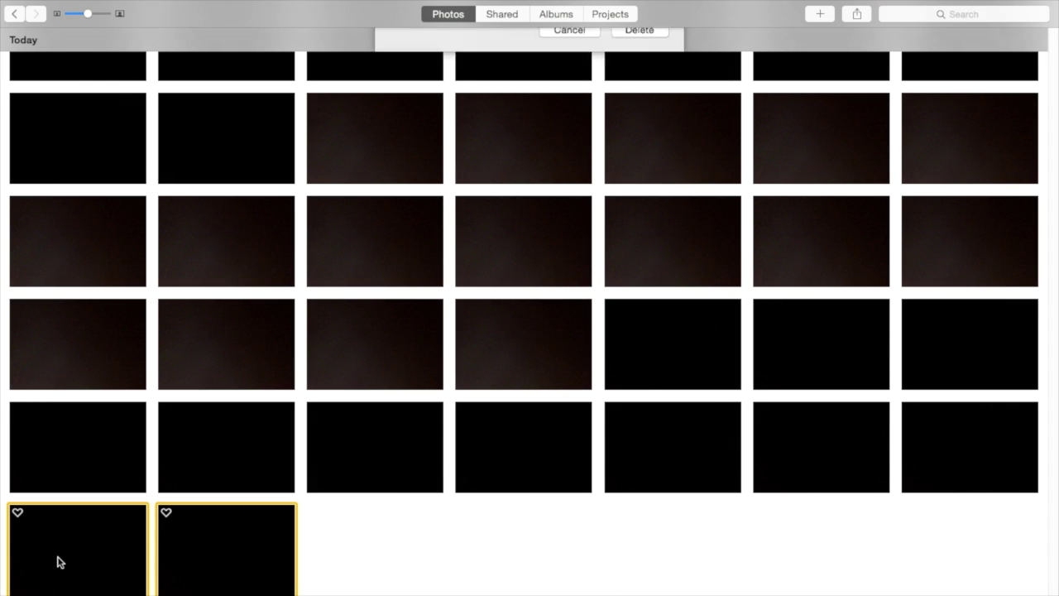
{"action": "left_click", "coordinate": [659, 105]}
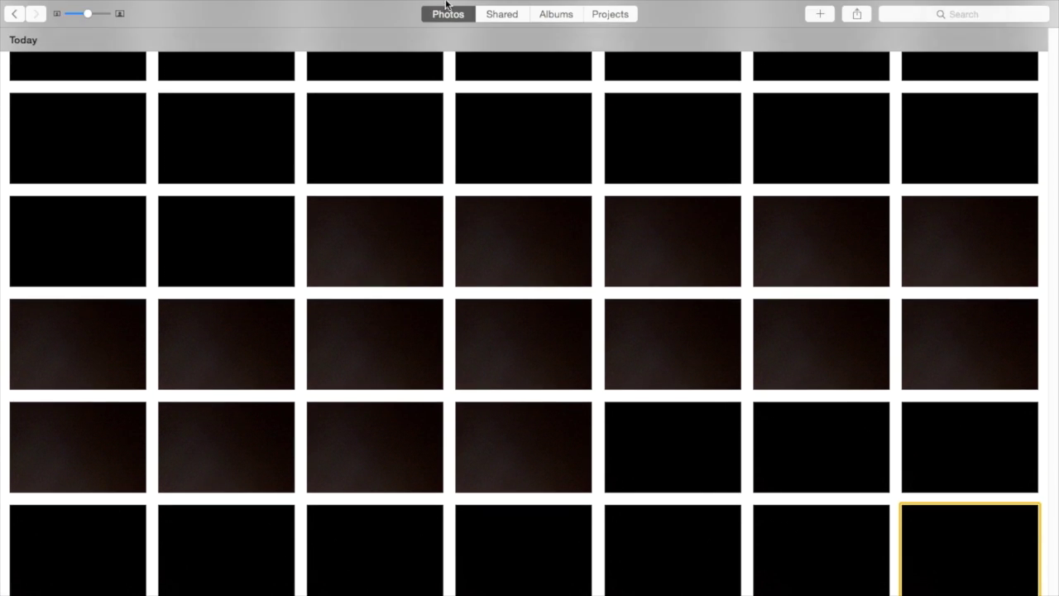
Recover the second of the two deleted photos from Recently Deleted
{"action": "mouse_move", "coordinate": [435, 7]}
{"action": "left_click", "coordinate": [98, 8]}
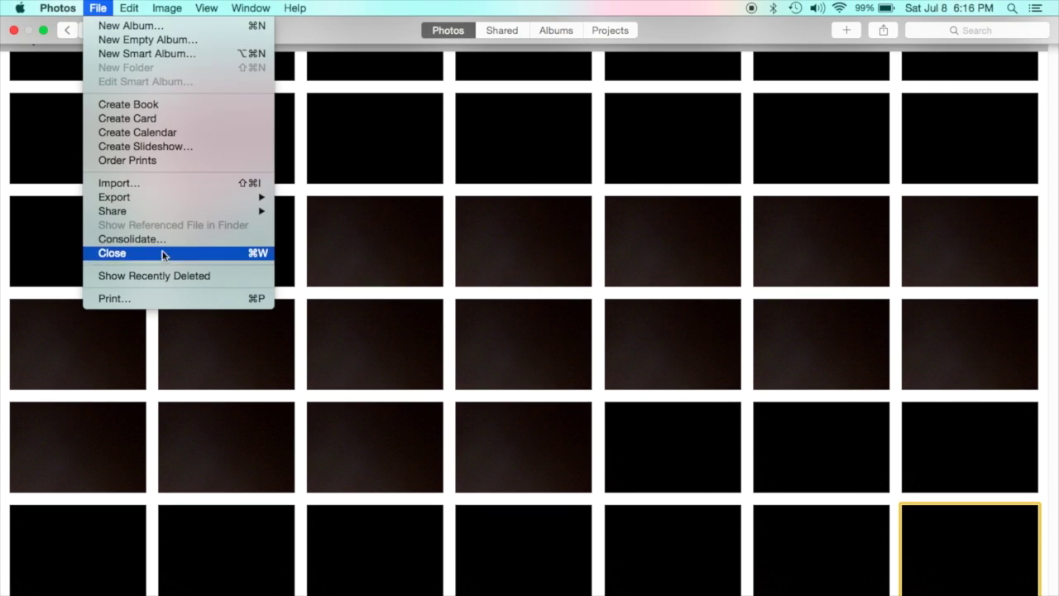
{"action": "left_click", "coordinate": [165, 275]}
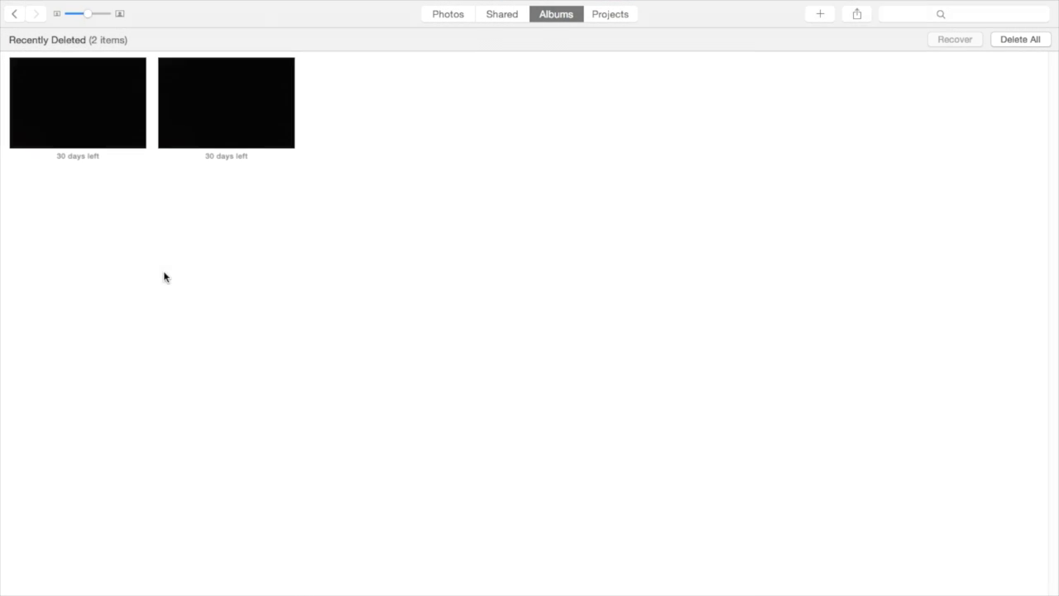
{"action": "left_click", "coordinate": [230, 145]}
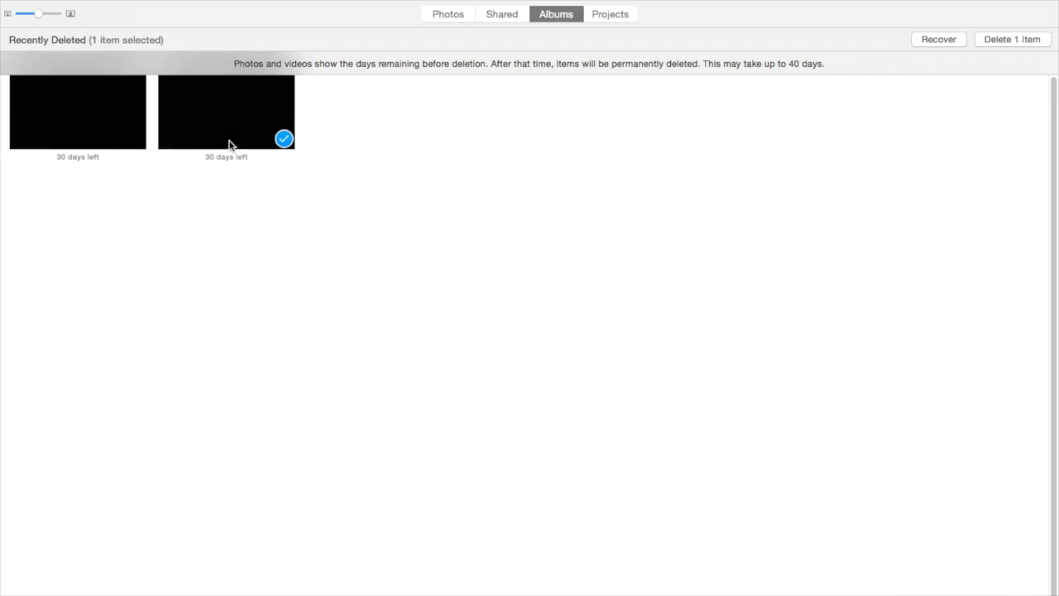
{"action": "left_click", "coordinate": [938, 39]}
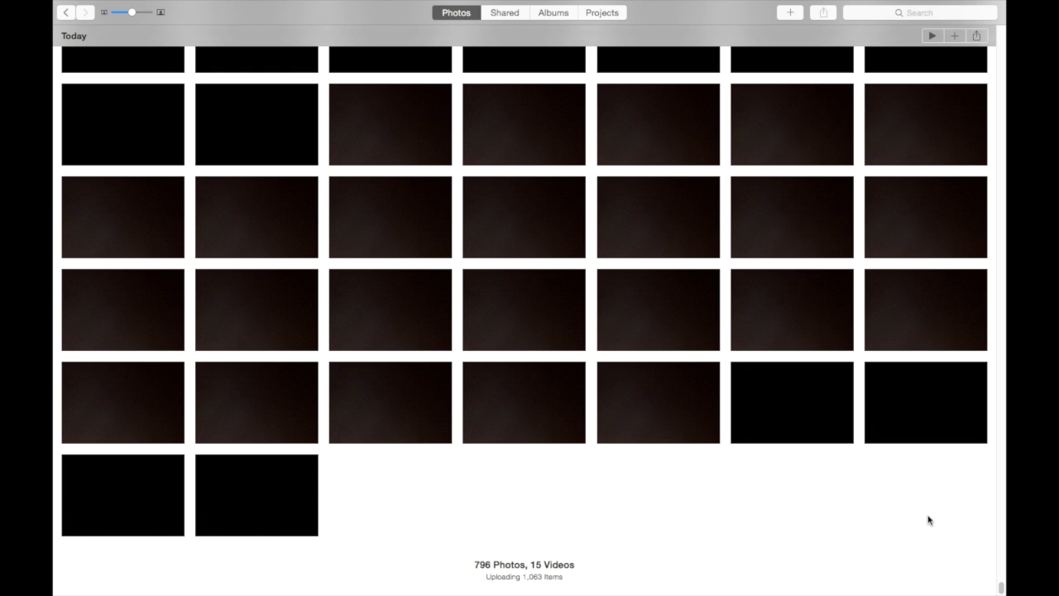
Select a block of 23 photos in the grid
{"action": "scroll", "coordinate": [923, 516], "scroll_direction": "up", "scroll_amount": 4}
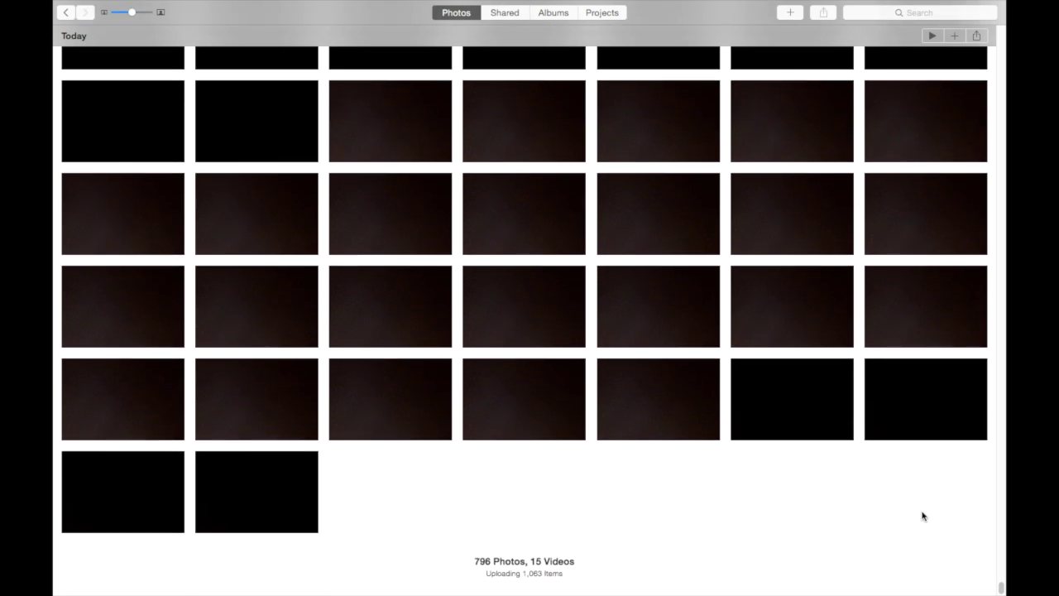
{"action": "scroll", "coordinate": [923, 516], "scroll_direction": "down", "scroll_amount": 4}
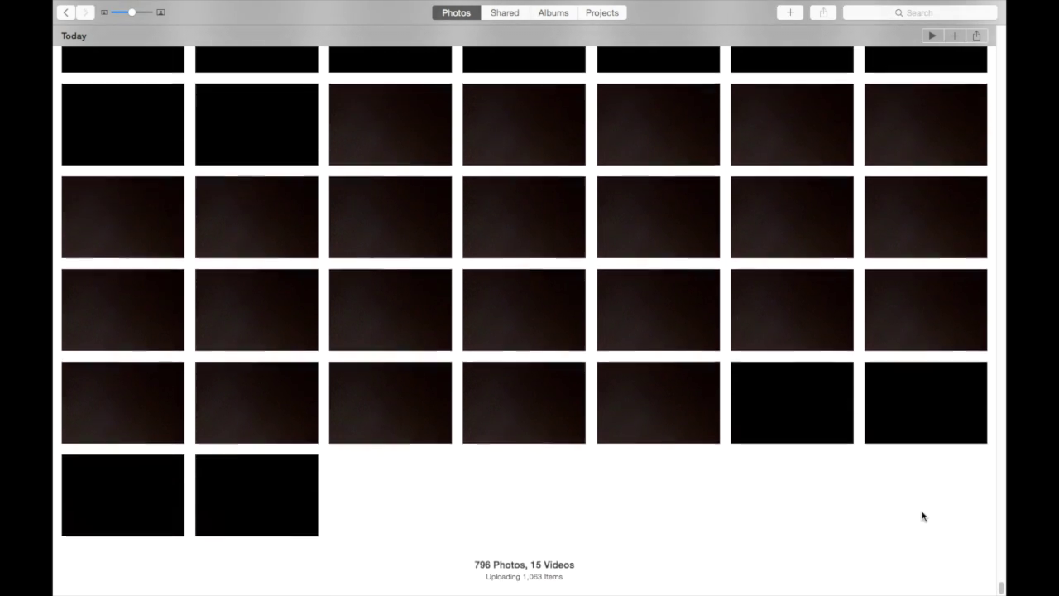
{"action": "left_click_drag", "start_coordinate": [937, 537], "coordinate": [141, 226]}
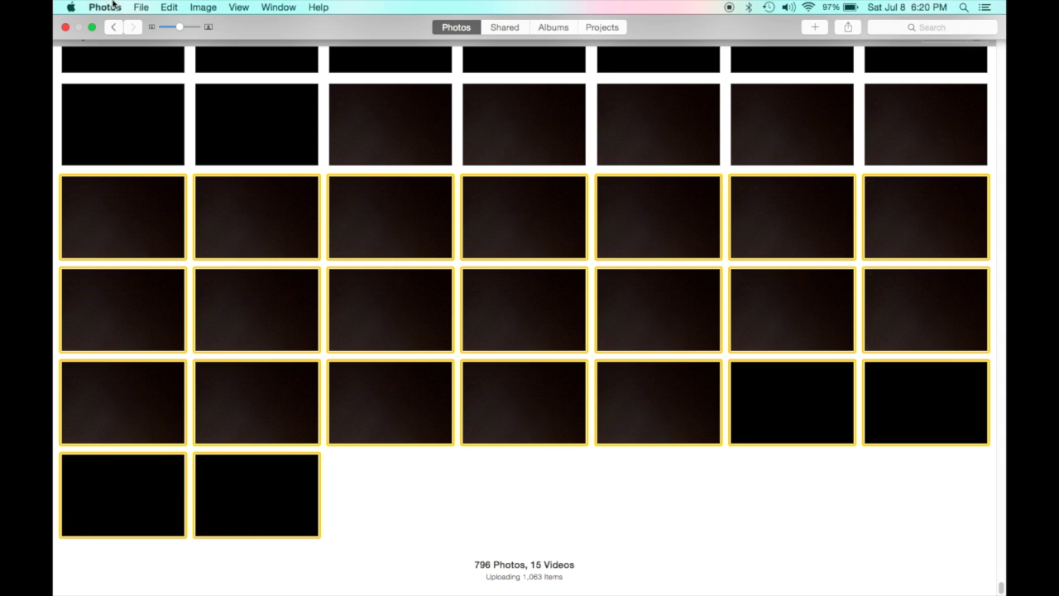
Export the 23 selected photos as JPEG files to the UNTITLED USB drive
{"action": "left_click", "coordinate": [139, 8]}
{"action": "mouse_move", "coordinate": [190, 178]}
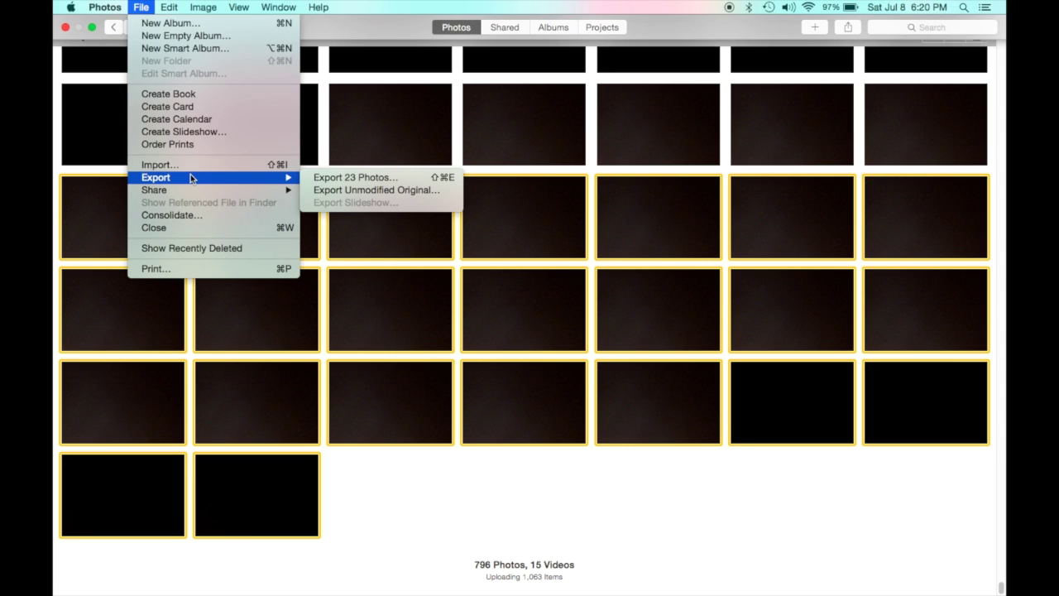
{"action": "left_click", "coordinate": [333, 178]}
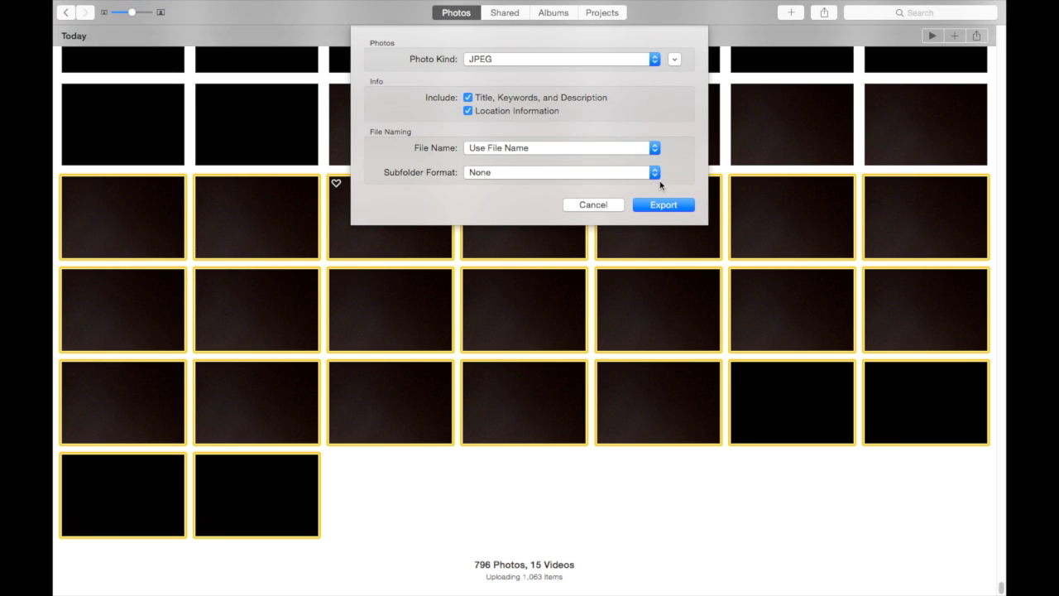
{"action": "left_click", "coordinate": [669, 204]}
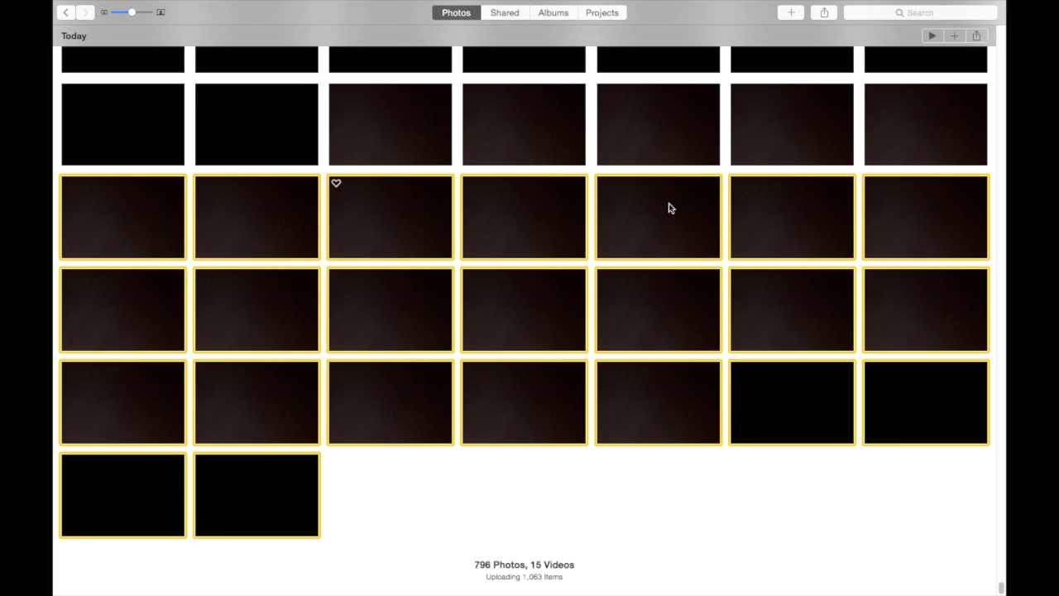
{"action": "scroll", "coordinate": [375, 193], "scroll_direction": "down", "scroll_amount": 2}
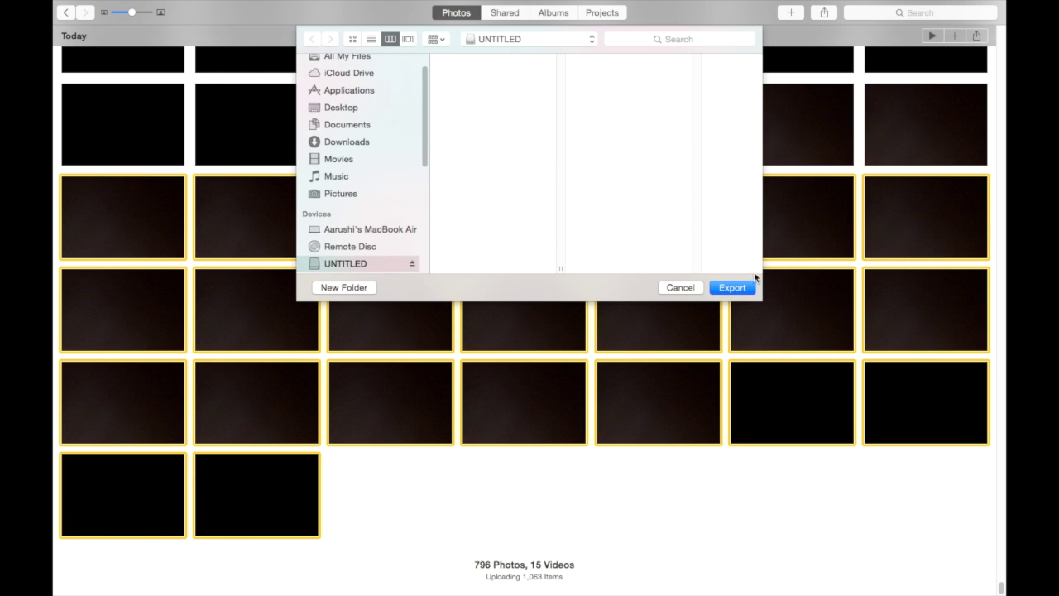
{"action": "left_click", "coordinate": [736, 289]}
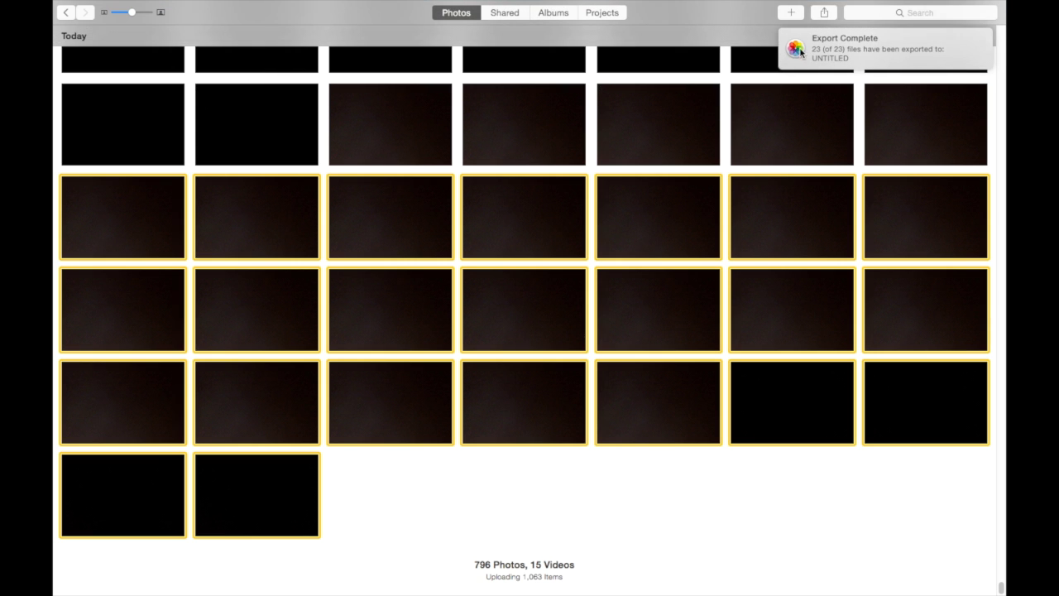
Delete the 23 exported photos from all devices, then empty them from Recently Deleted
{"action": "key", "text": "Delete"}
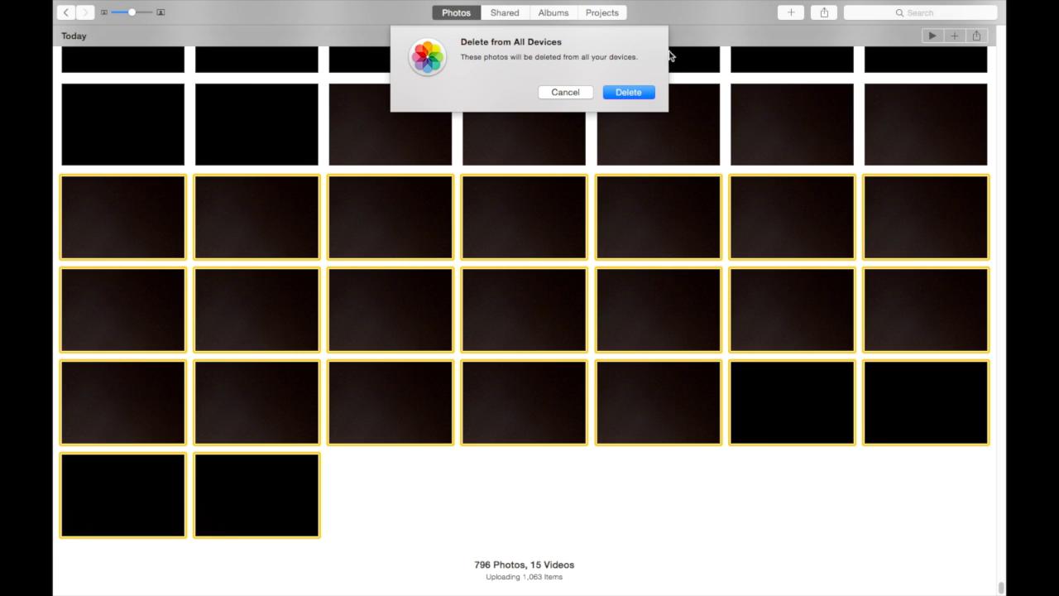
{"action": "left_click", "coordinate": [628, 91]}
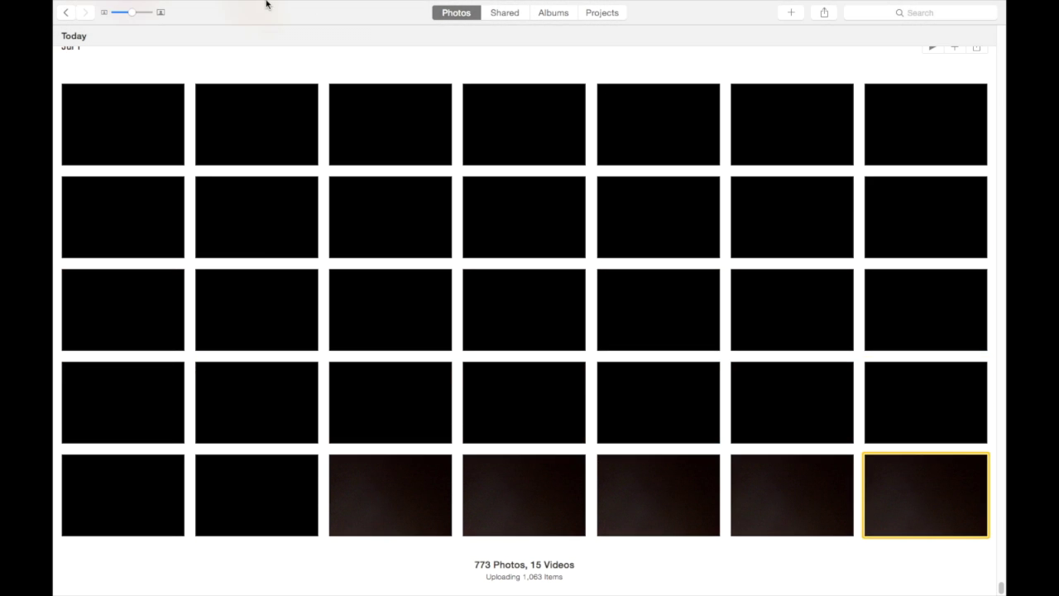
{"action": "mouse_move", "coordinate": [245, 5]}
{"action": "left_click", "coordinate": [142, 8]}
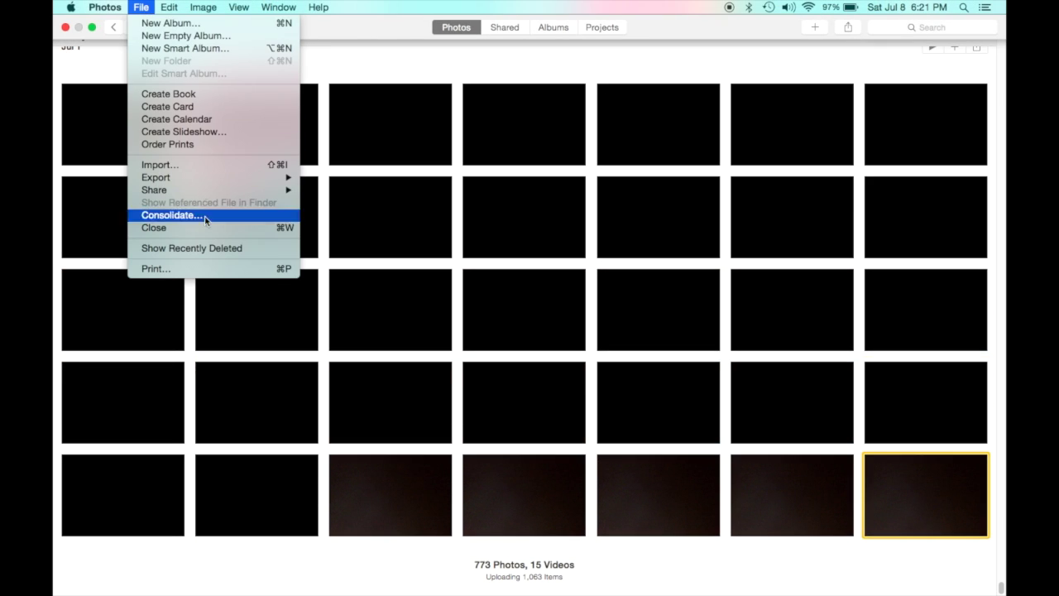
{"action": "left_click", "coordinate": [207, 248]}
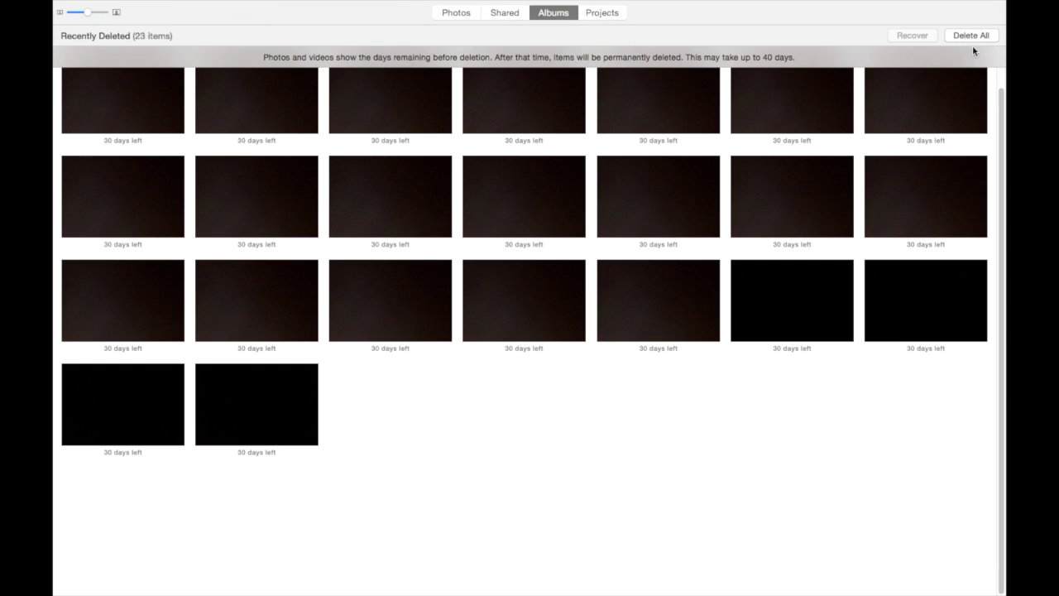
{"action": "left_click", "coordinate": [970, 36]}
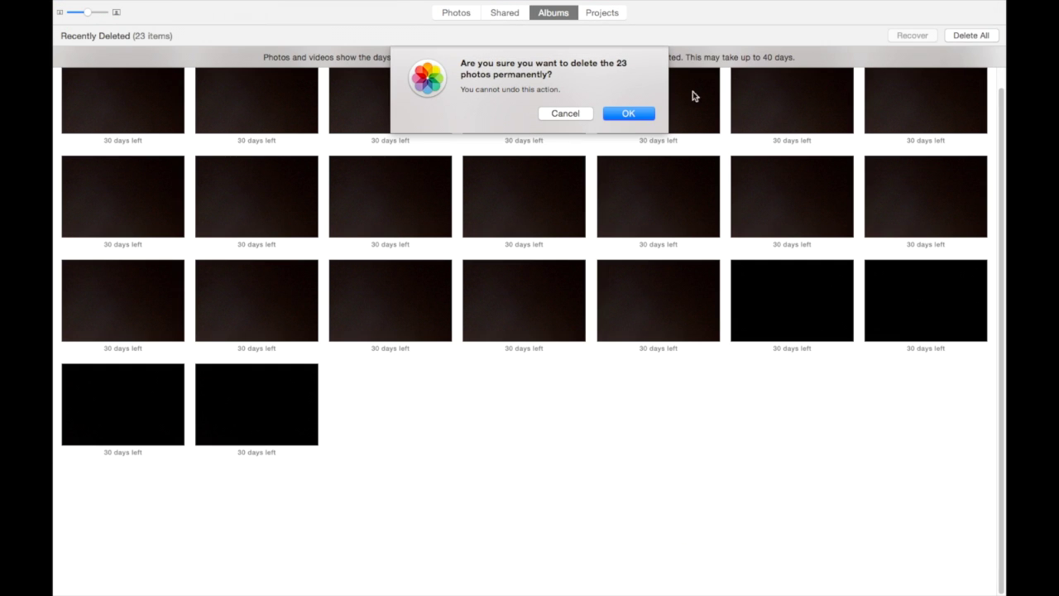
{"action": "left_click", "coordinate": [629, 114]}
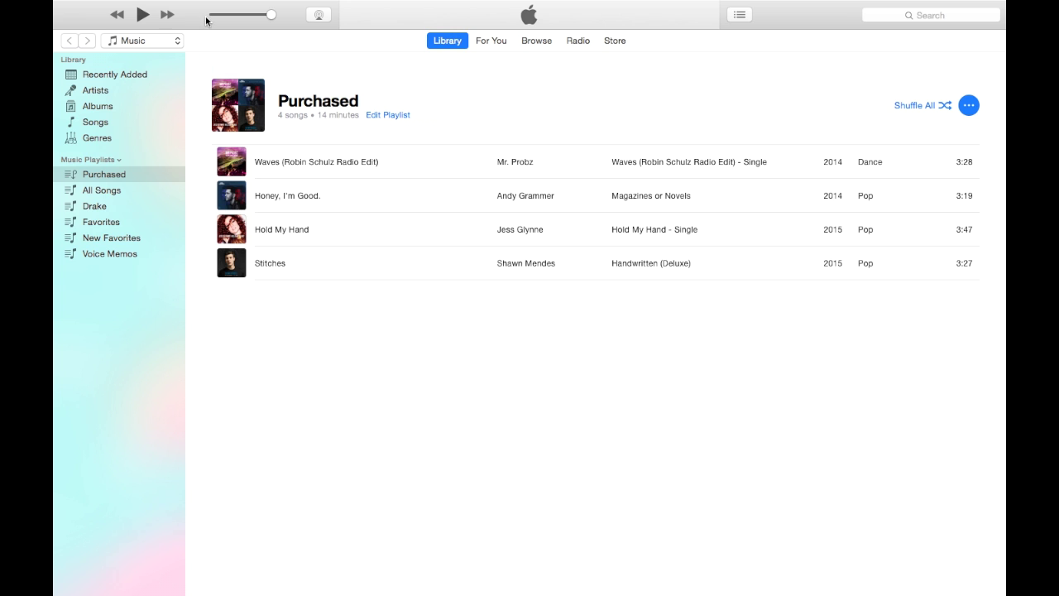
Delete the phone's backup in the Devices tab of iTunes Preferences and close with OK
{"action": "mouse_move", "coordinate": [164, 2]}
{"action": "left_click", "coordinate": [114, 7]}
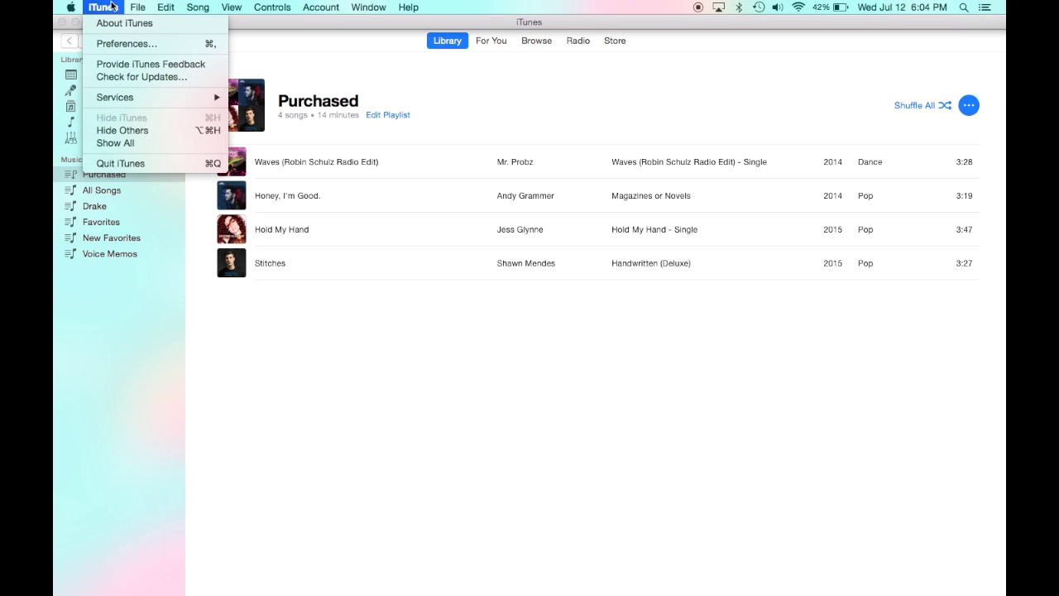
{"action": "left_click", "coordinate": [118, 44]}
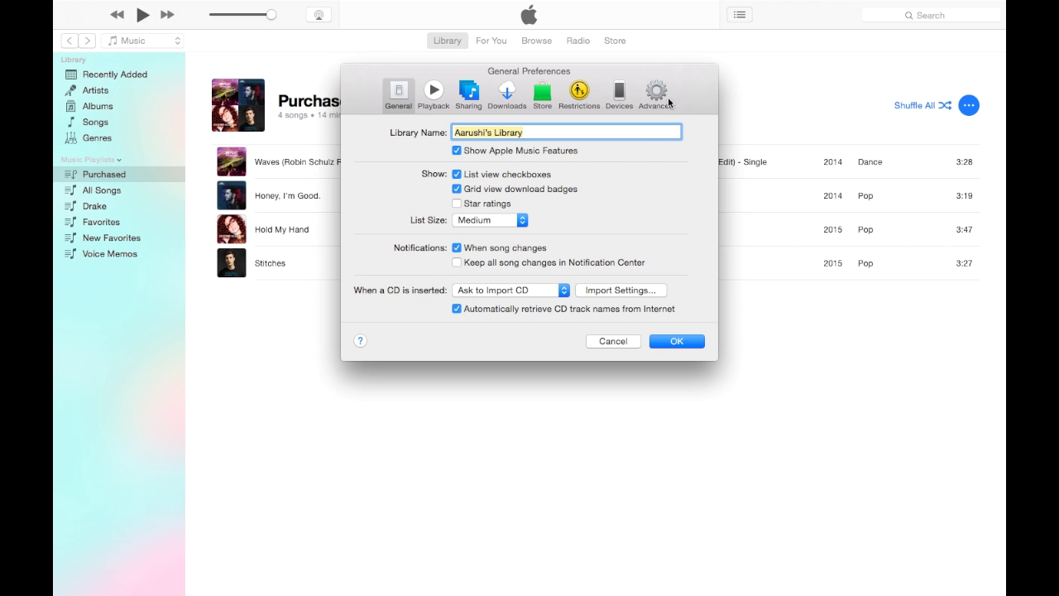
{"action": "left_click", "coordinate": [630, 98]}
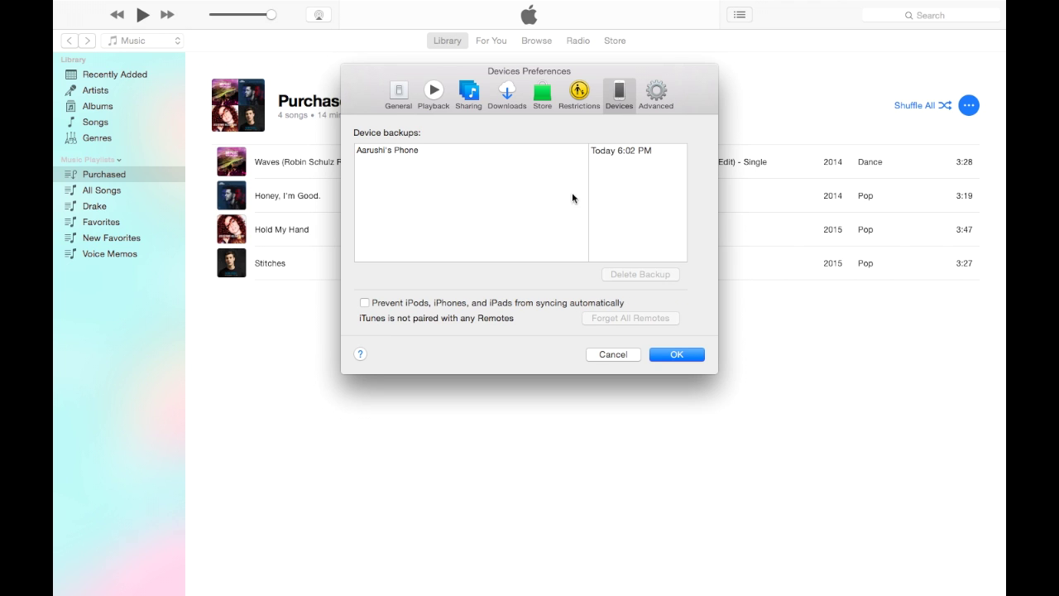
{"action": "left_click", "coordinate": [544, 157]}
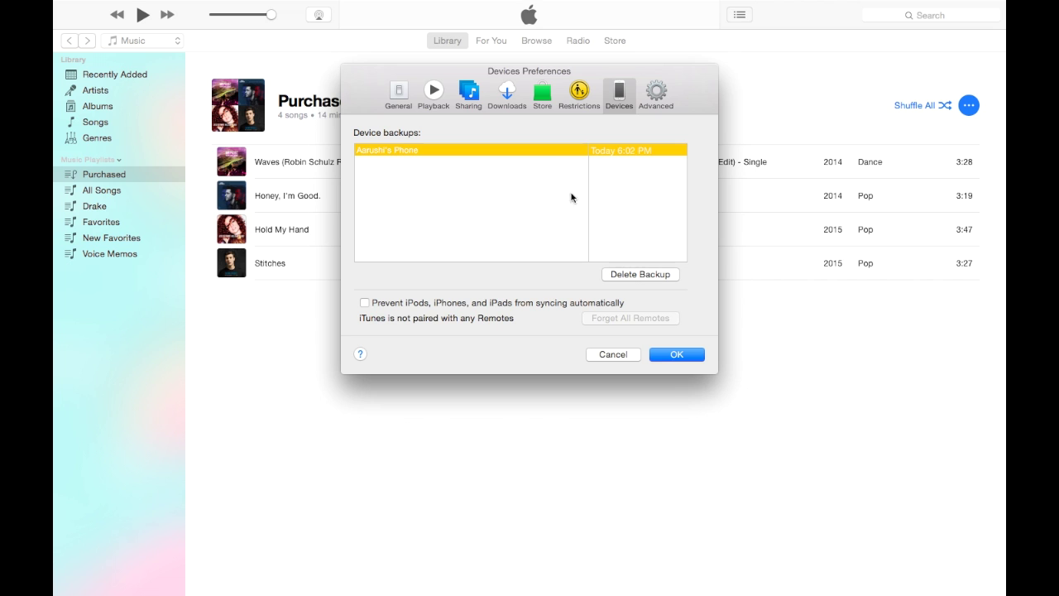
{"action": "left_click", "coordinate": [633, 275]}
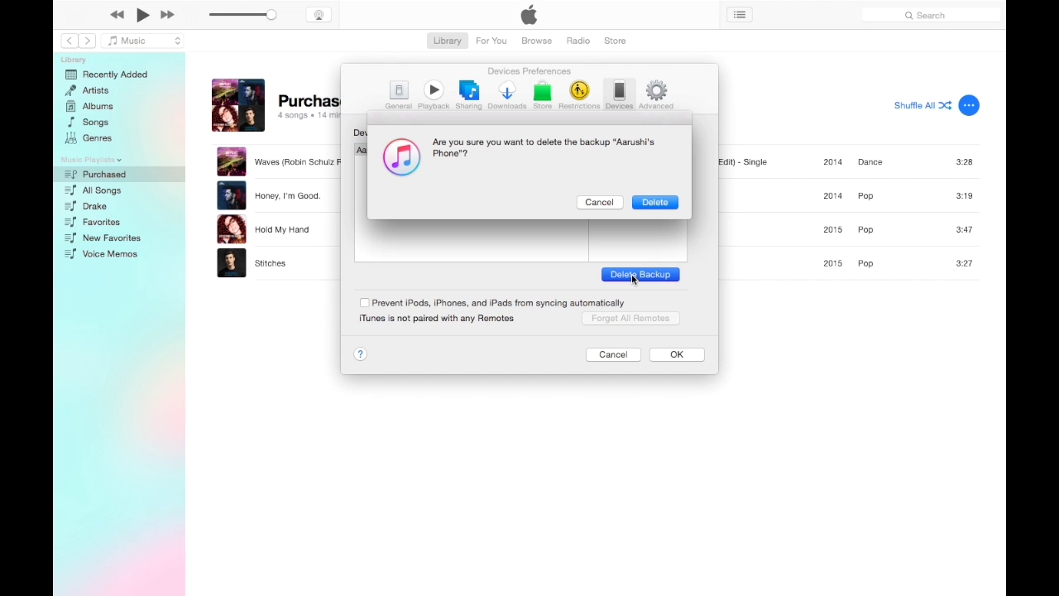
{"action": "left_click", "coordinate": [663, 204]}
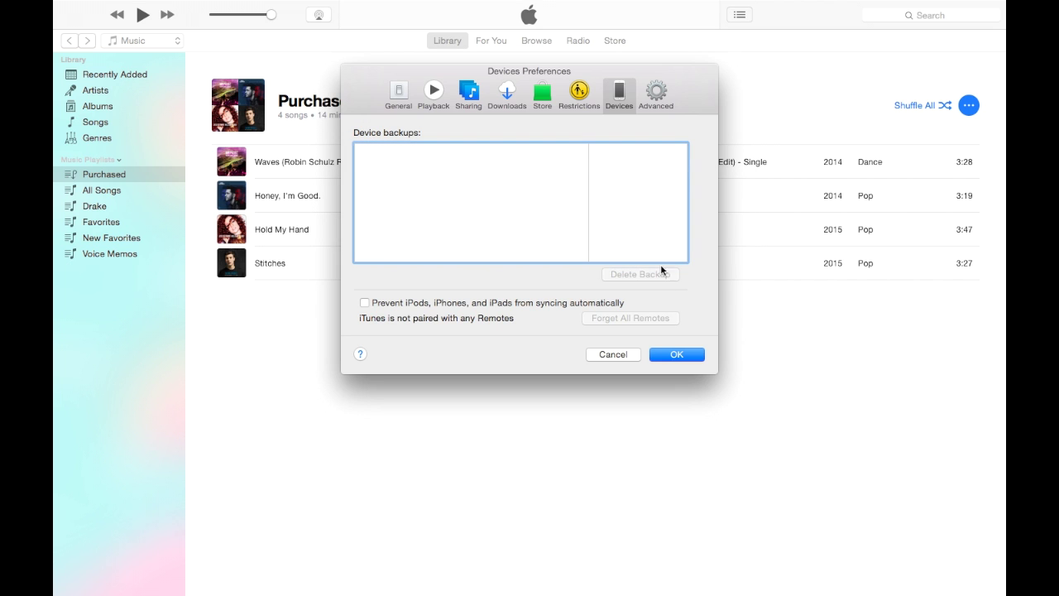
{"action": "left_click", "coordinate": [676, 356]}
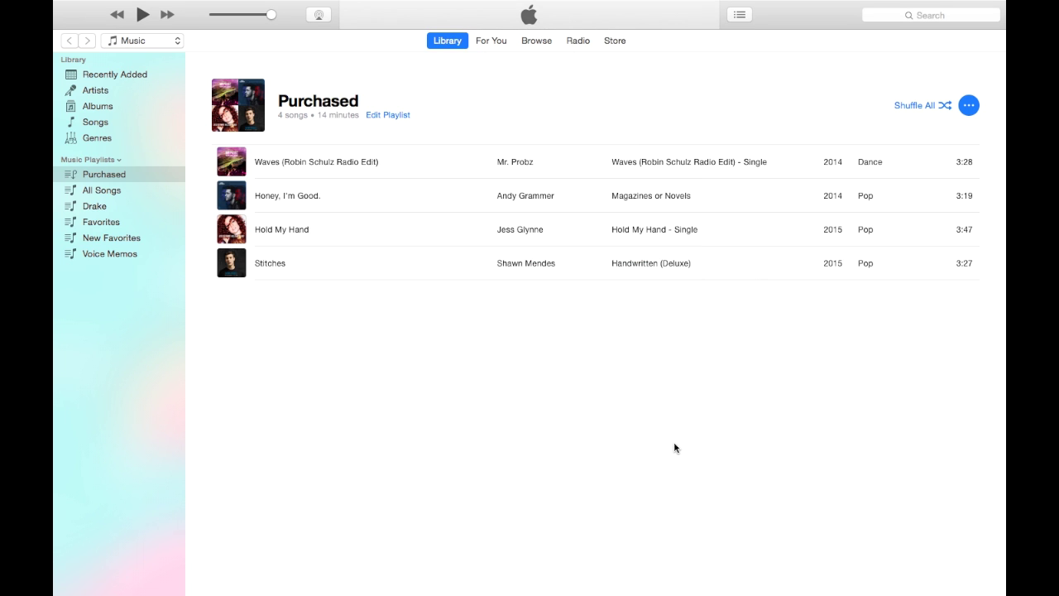